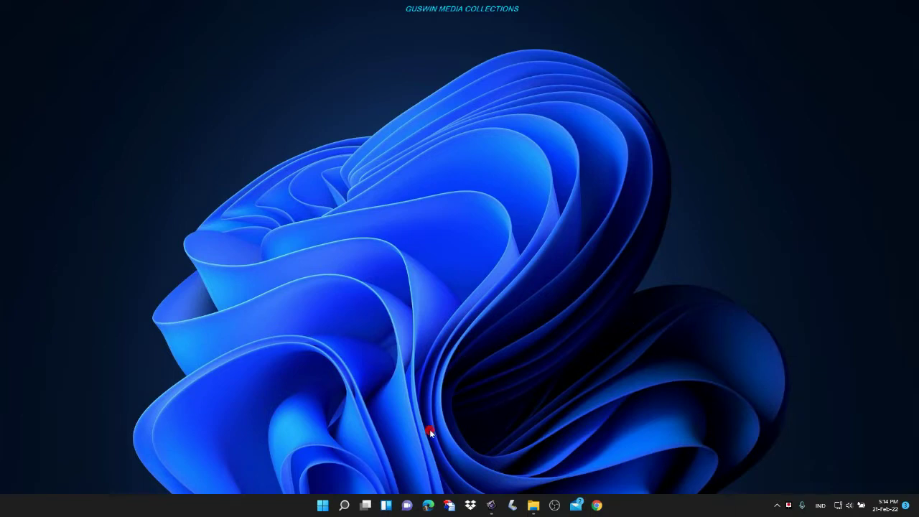
- Launch Word from the Start menu's pinned apps
click(322, 505)
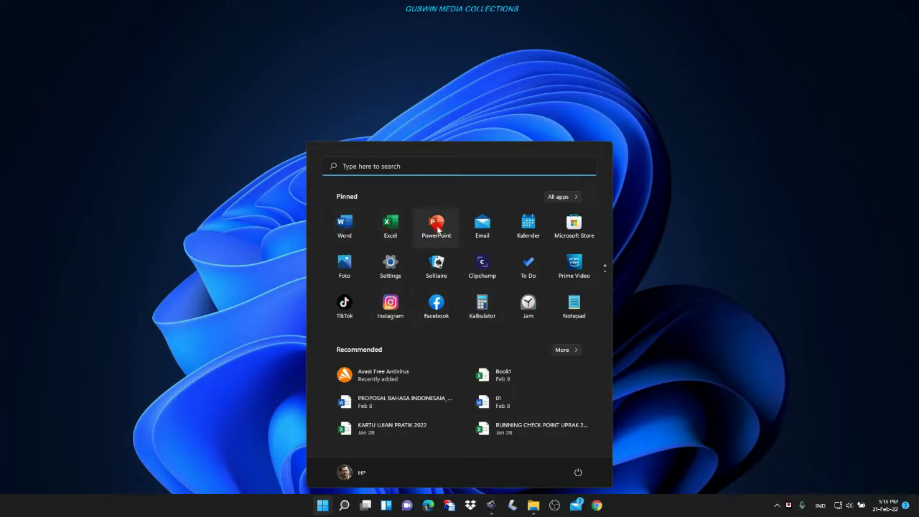
click(358, 234)
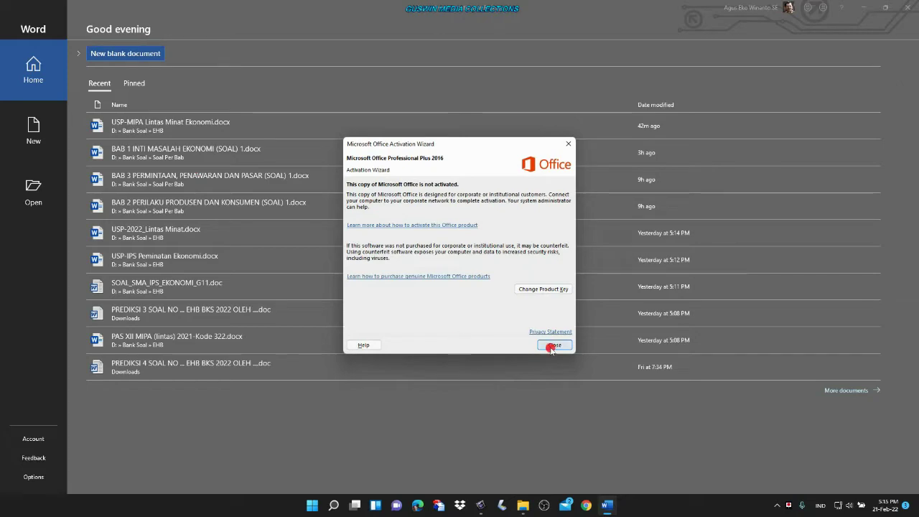
- Close the Office Activation Wizard and create a new blank document
click(553, 345)
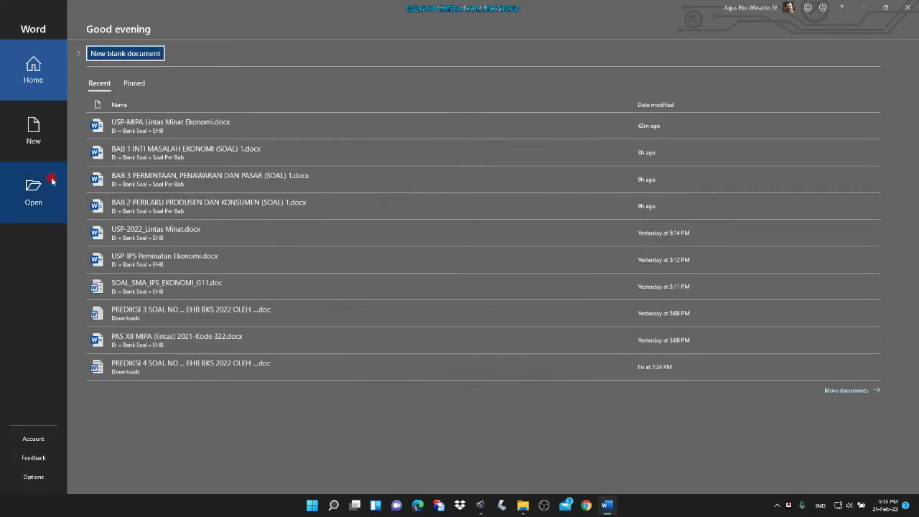
click(33, 133)
click(125, 147)
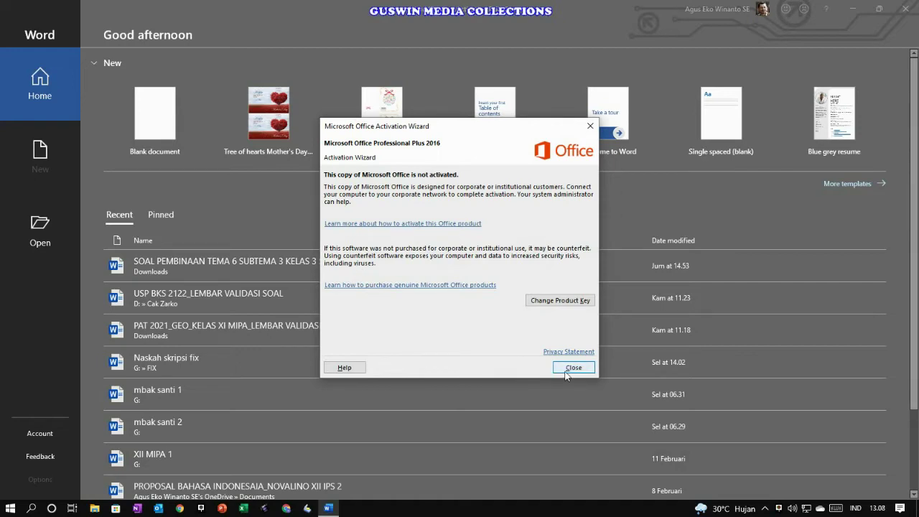
- Close the activation wizard, open a blank document, find the page locked, and exit Word
click(565, 369)
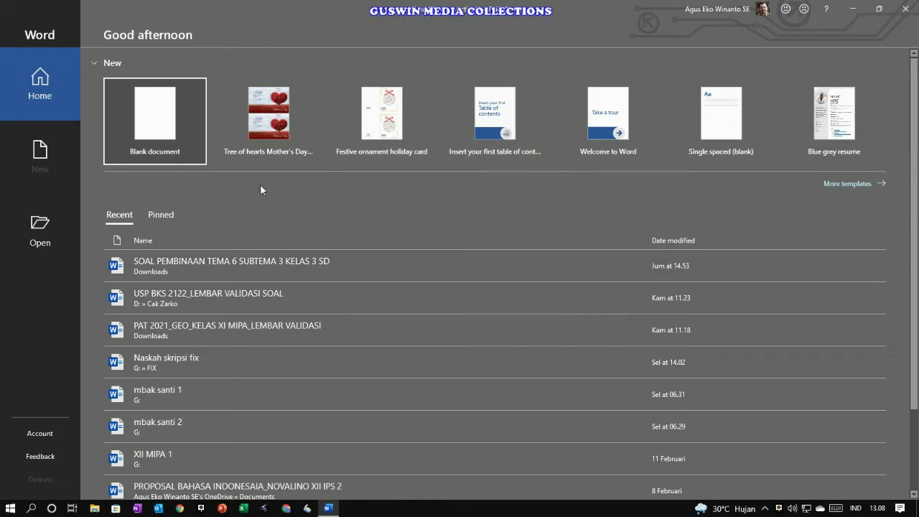
click(162, 135)
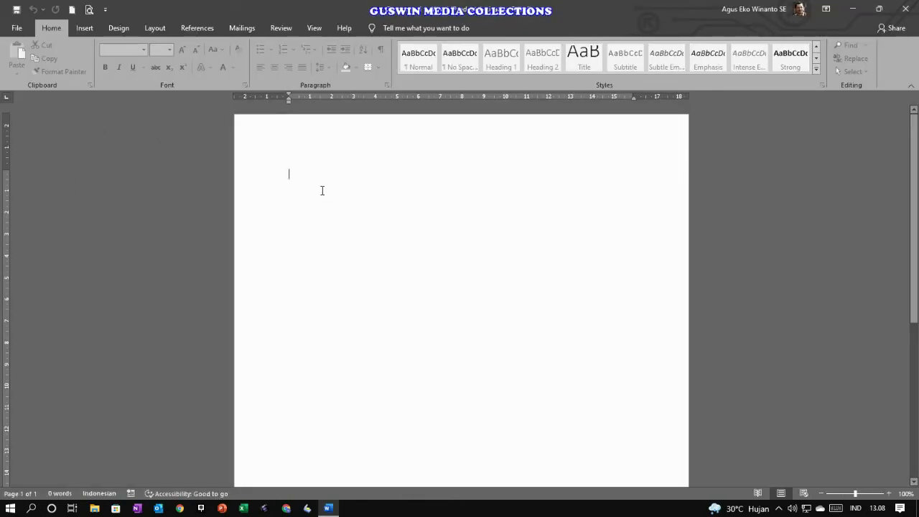
click(322, 191)
click(905, 9)
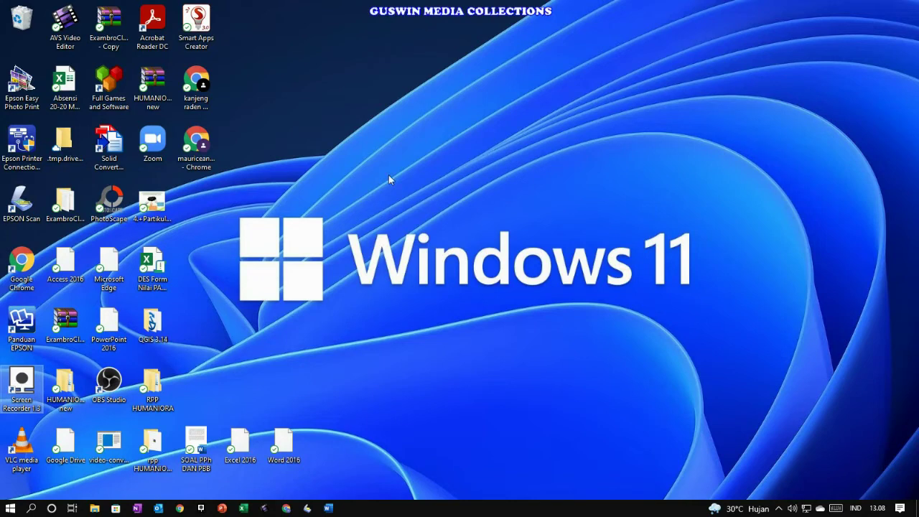
- In File Explorer, browse to C:\Program Files\Microsoft Office\Office16 and launch OSPPREARM
click(94, 509)
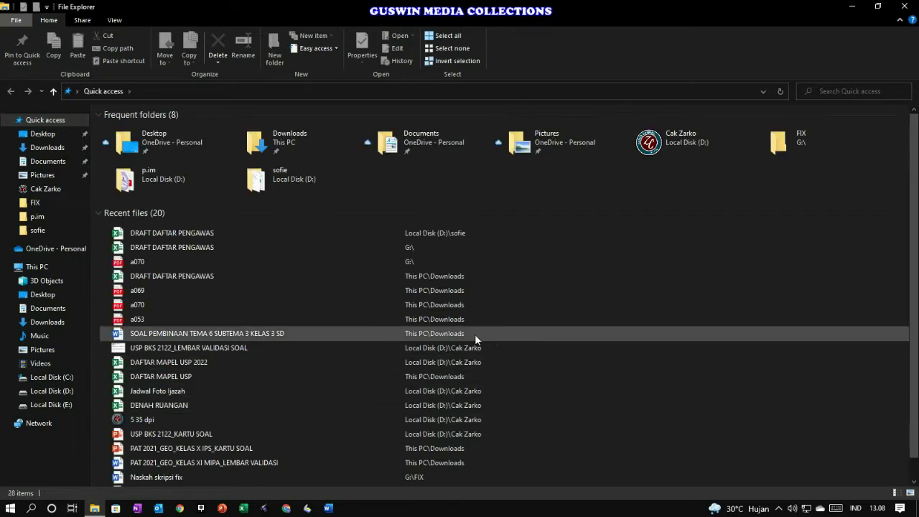
click(43, 378)
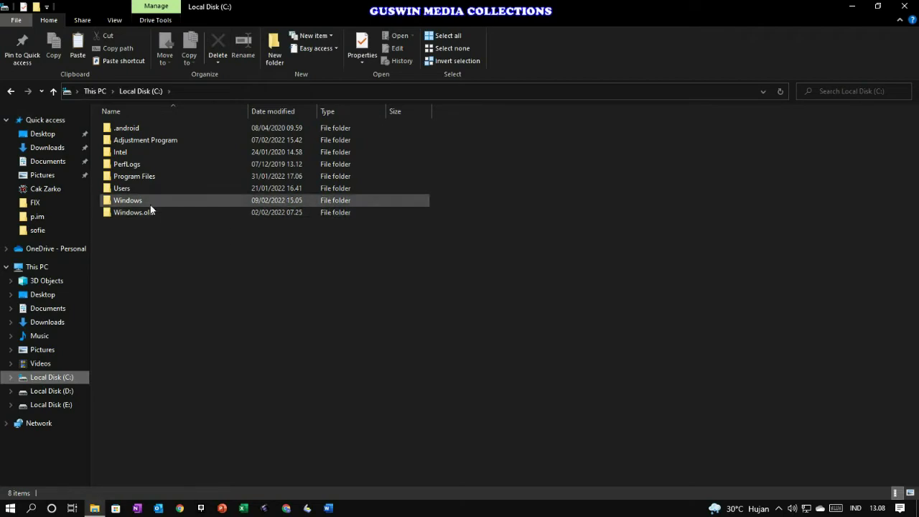
double_click(146, 177)
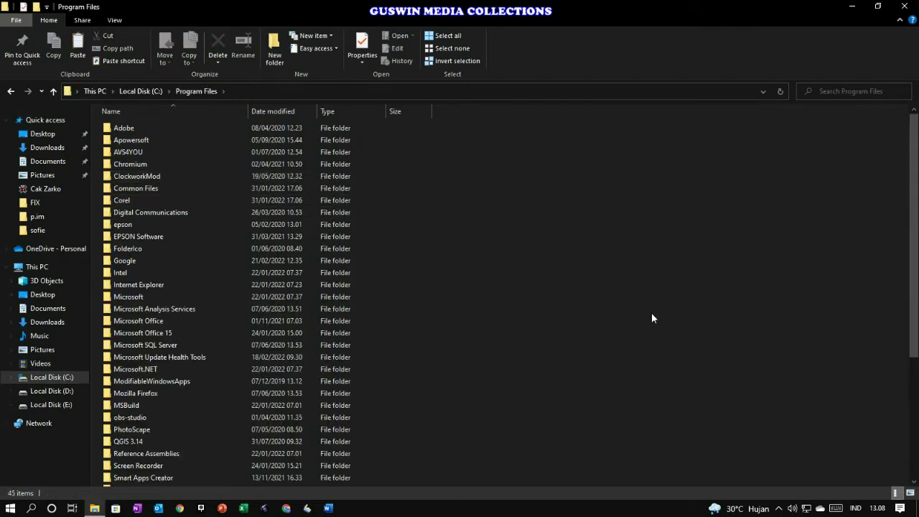
scroll(438, 312, down, 1)
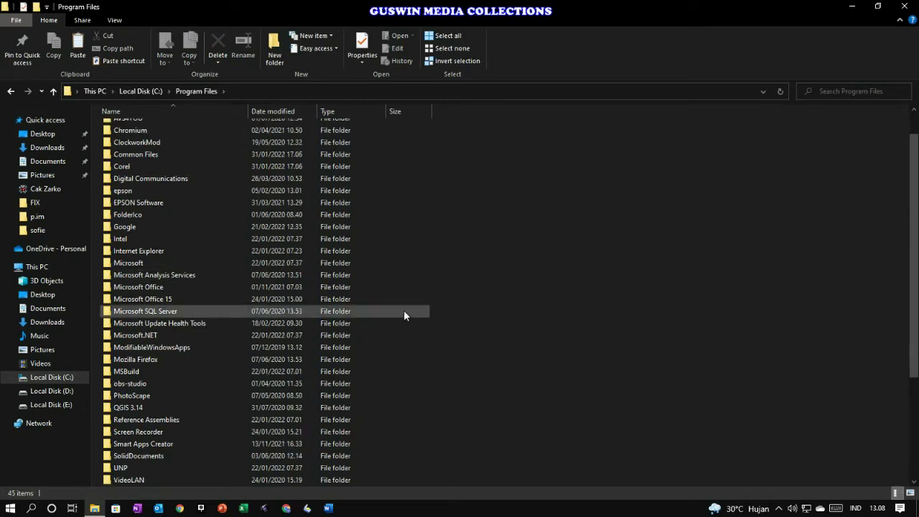
double_click(163, 287)
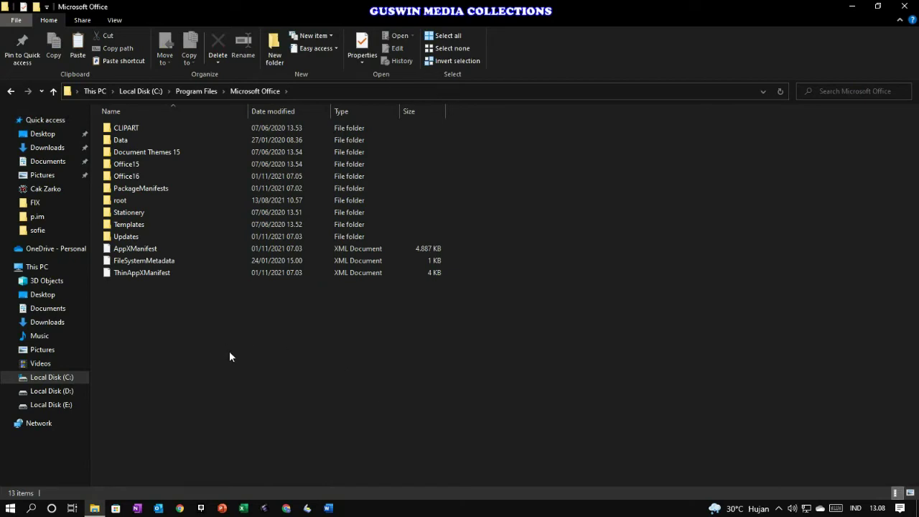
double_click(136, 179)
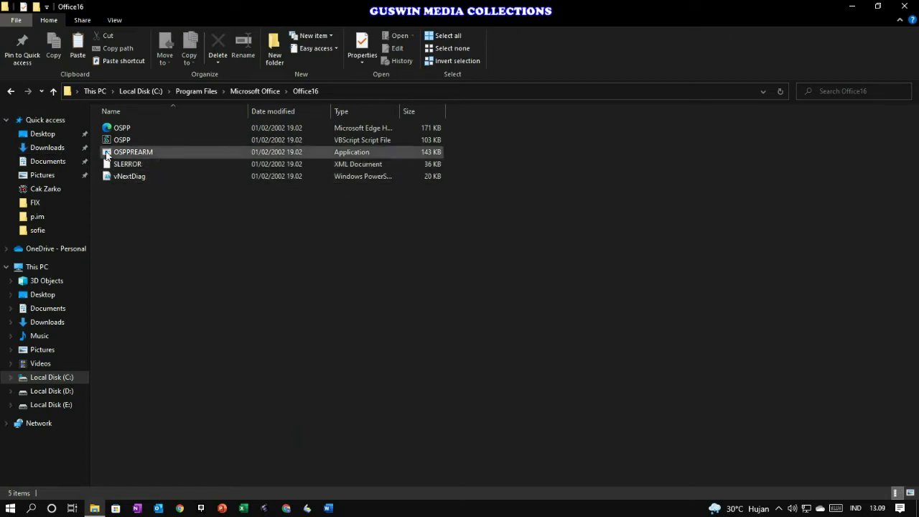
click(136, 155)
double_click(135, 153)
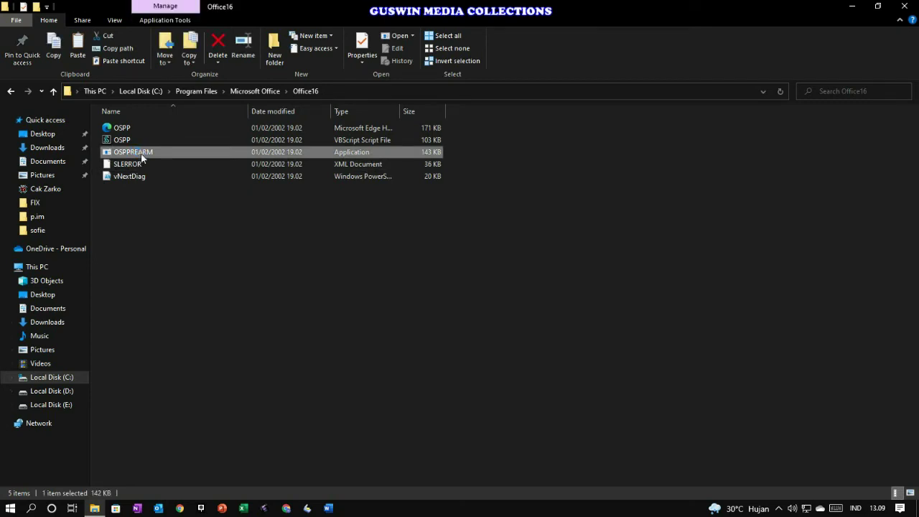
- Run OSPPREARM as administrator from its right-click menu
right_click(137, 153)
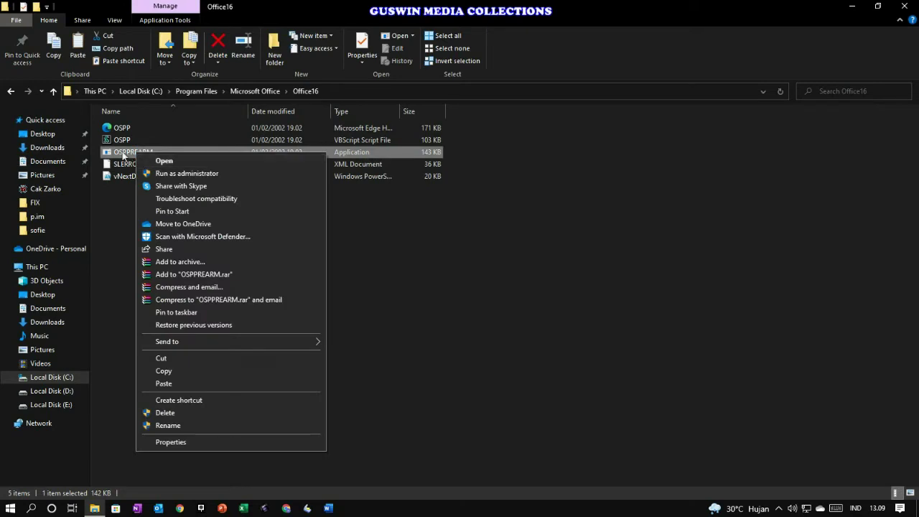
right_click(123, 155)
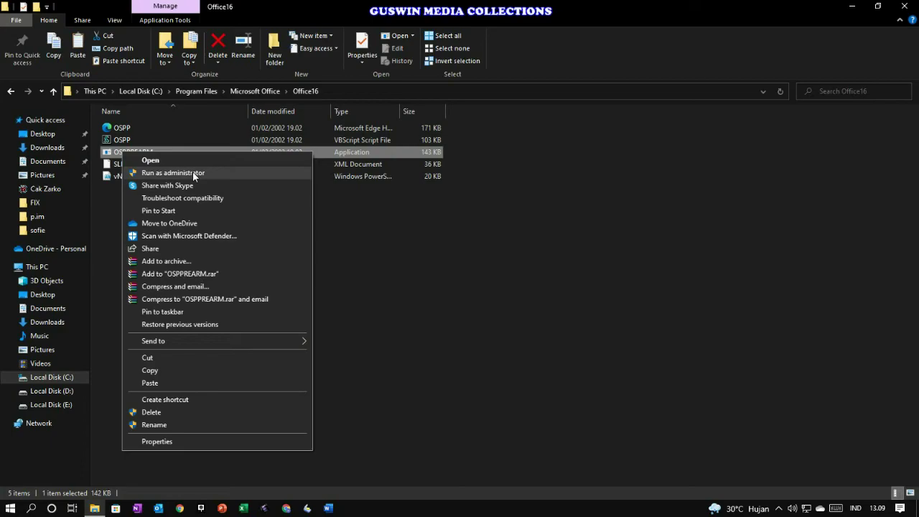
click(193, 173)
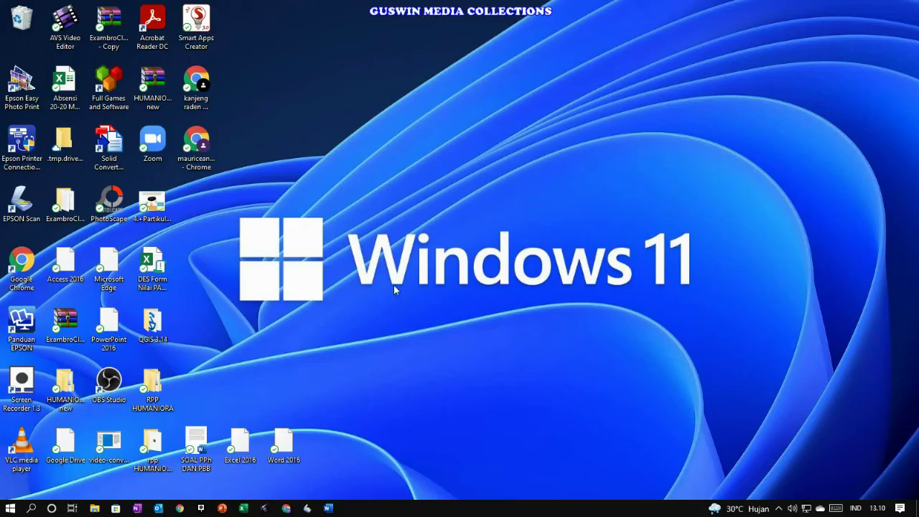
- Relaunch Word from the taskbar, which now opens without the activation wizard
click(779, 508)
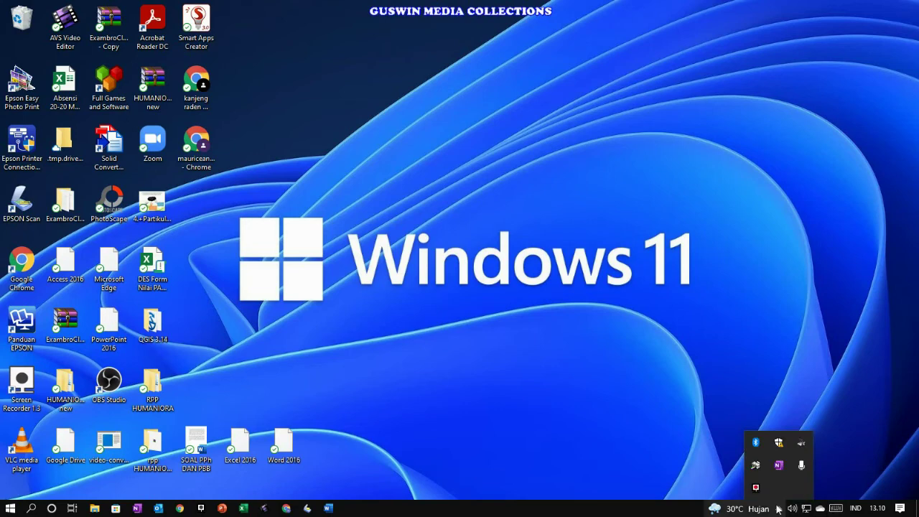
click(536, 401)
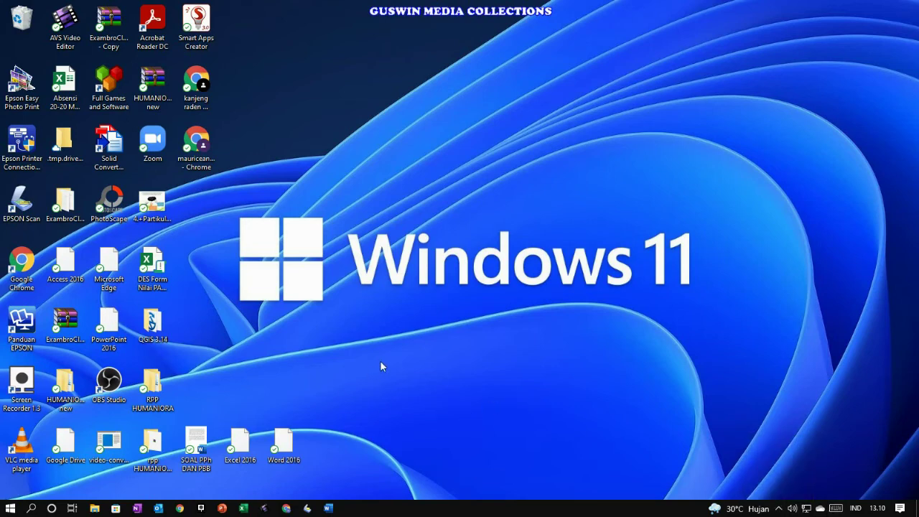
click(328, 508)
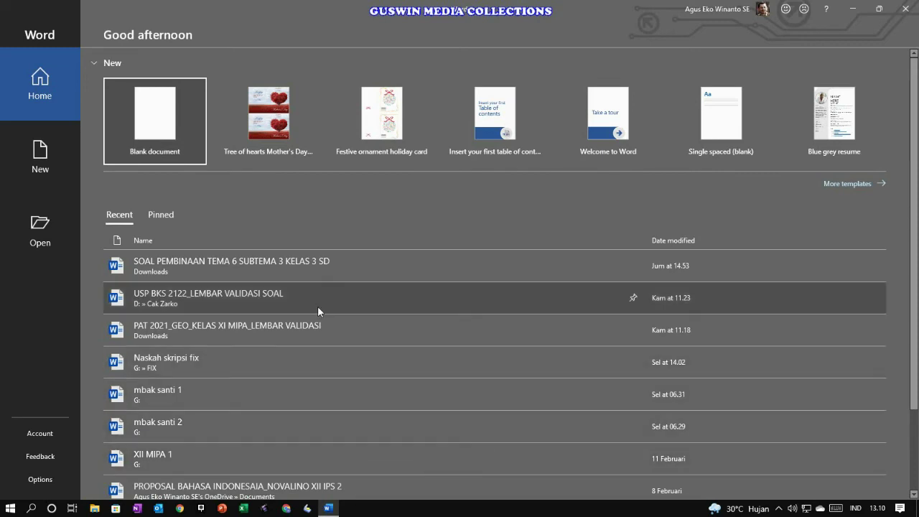
- Create a blank document, type a line of test characters, then select and delete it
click(162, 117)
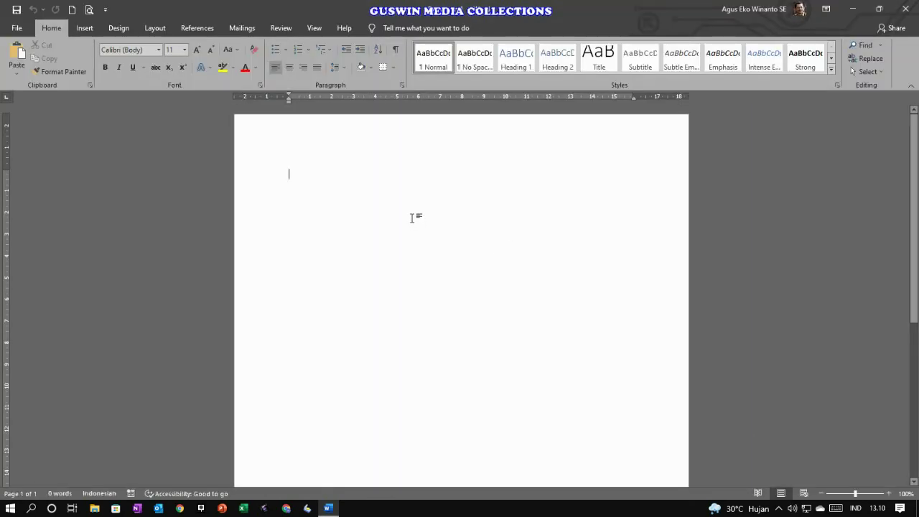
text(6oeteprtkieortieti3-490582w3qrupao)
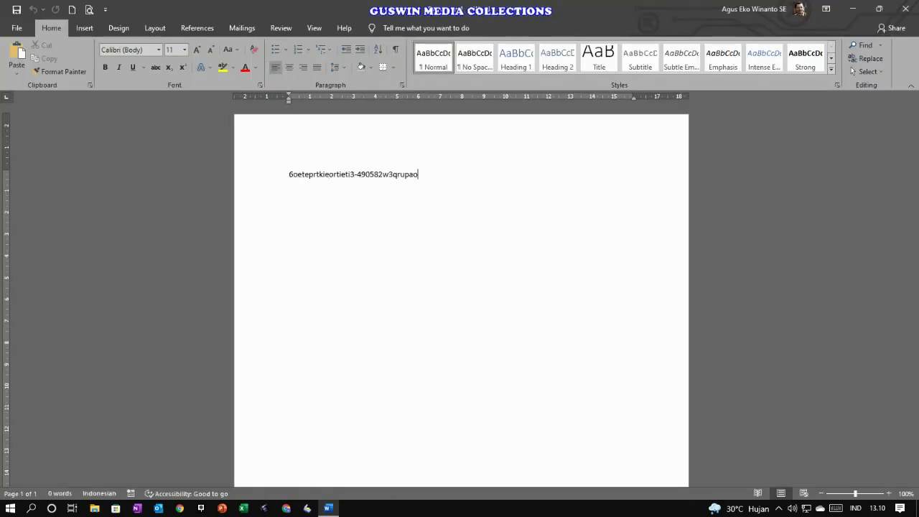
text(djaoiye9q2864eqihjas;lamawohi)
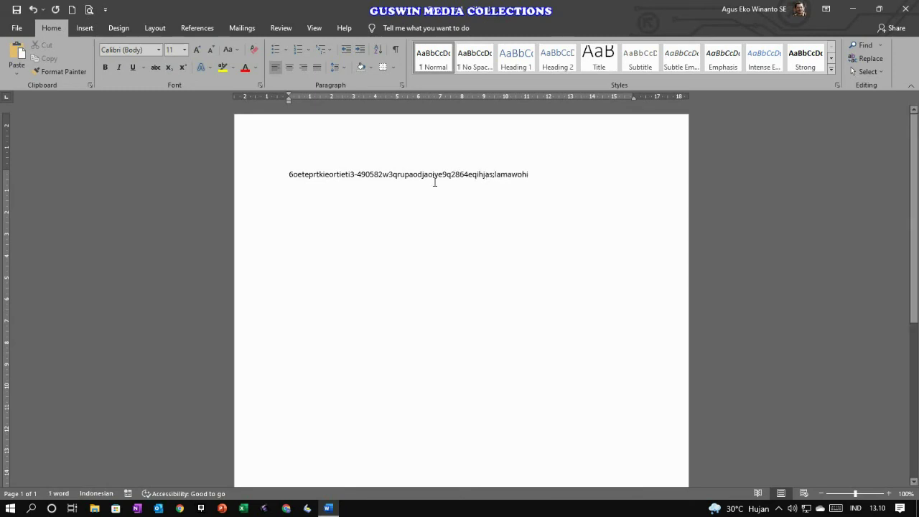
drag(612, 171, 117, 149)
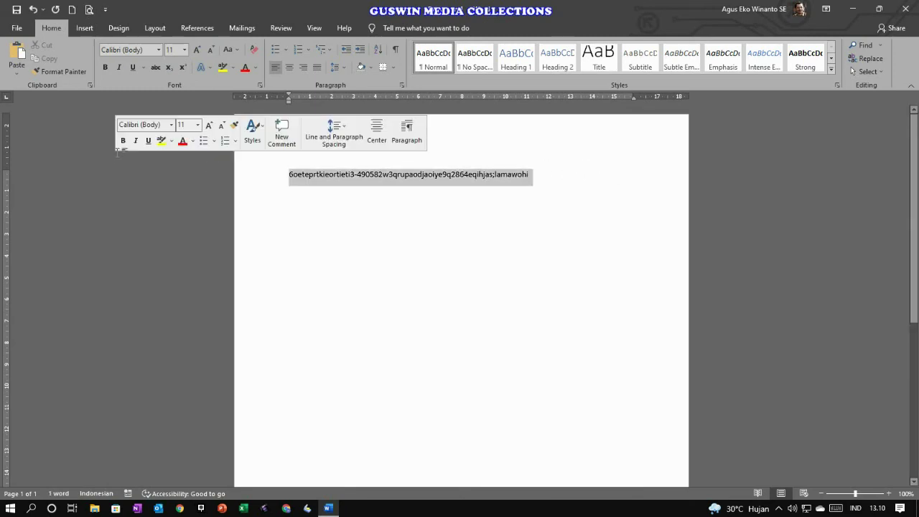
key(Delete)
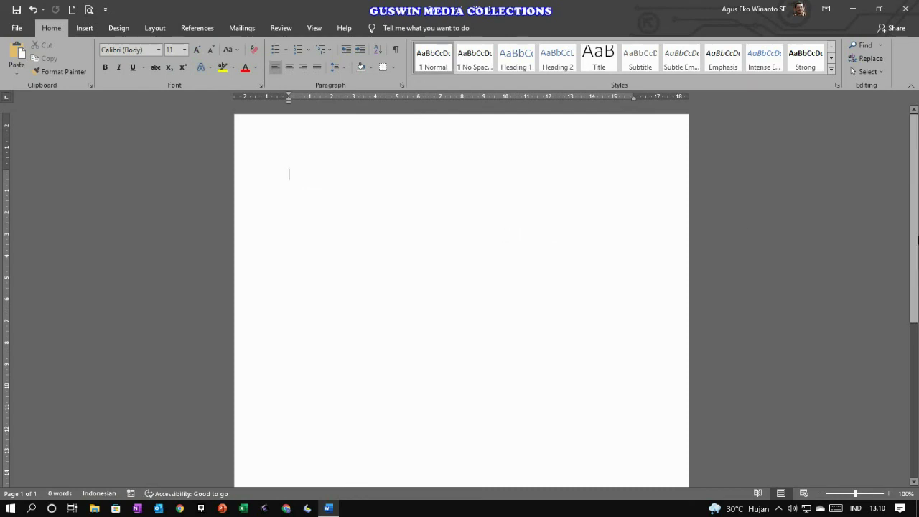